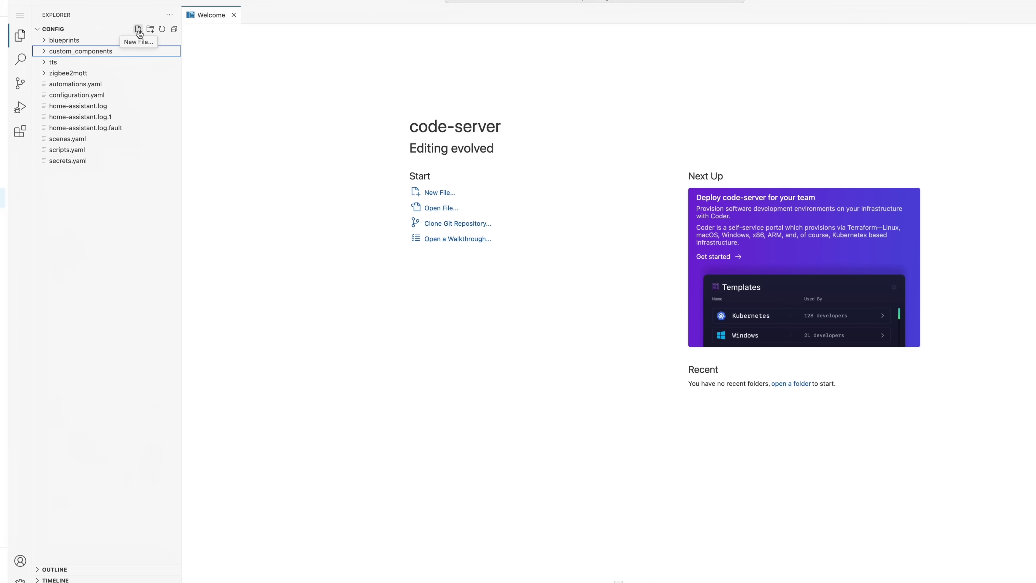
- Create a www folder with a custom_audio subfolder inside custom_components and upload Alexa_Notification.mp3 to it
left_click(151, 30)
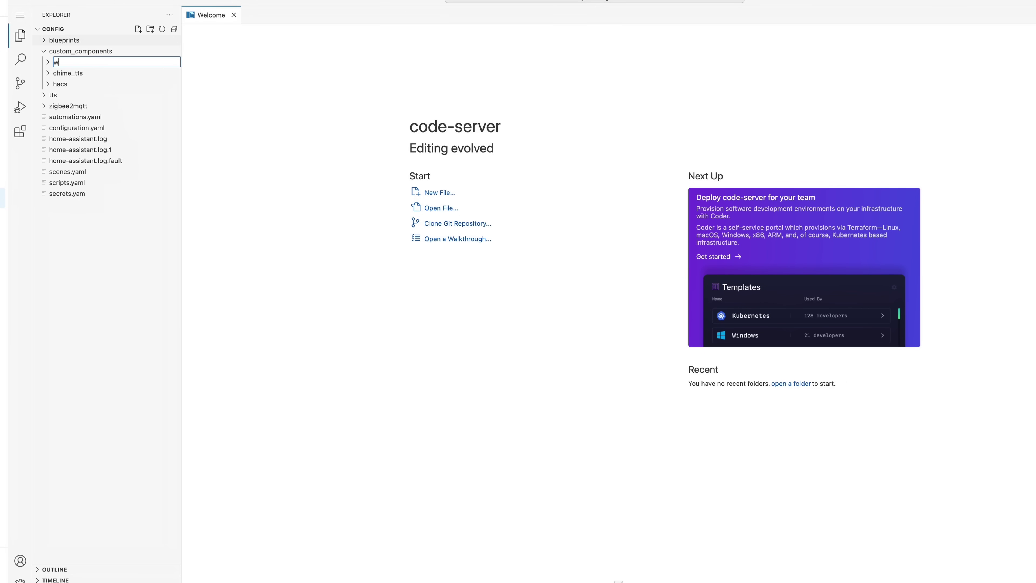
key("Return")
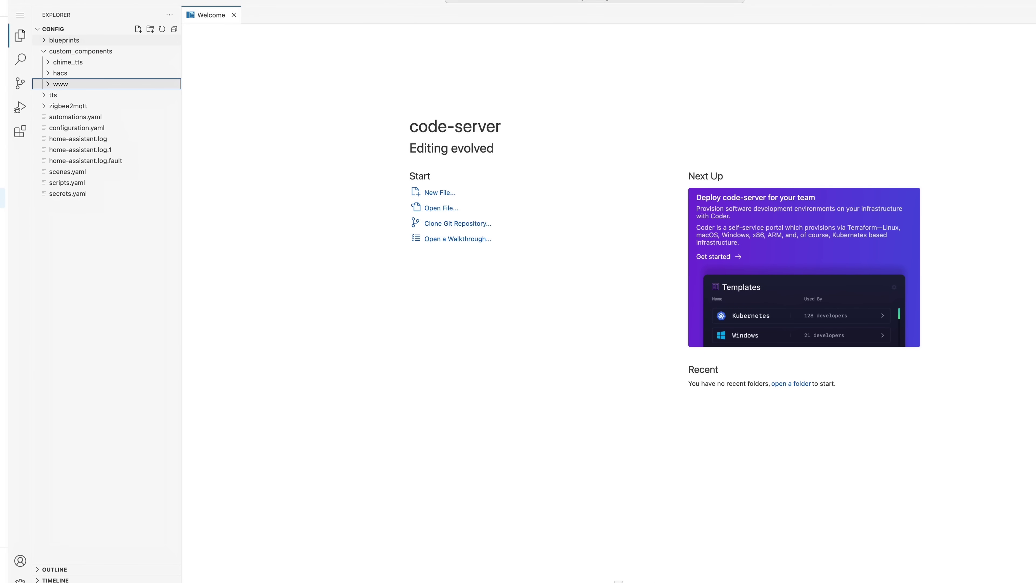
right_click(86, 85)
left_click(122, 105)
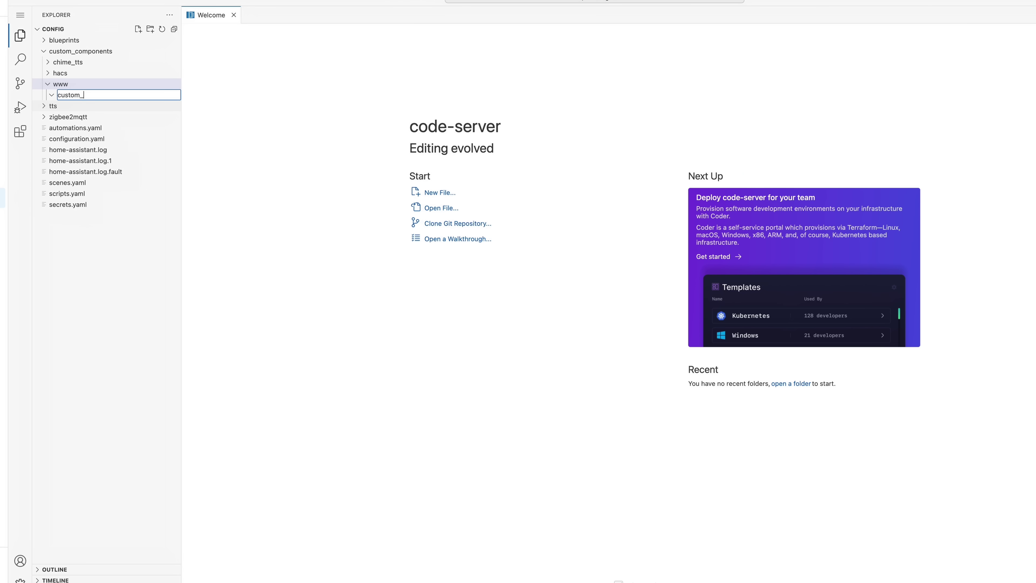
key("Return")
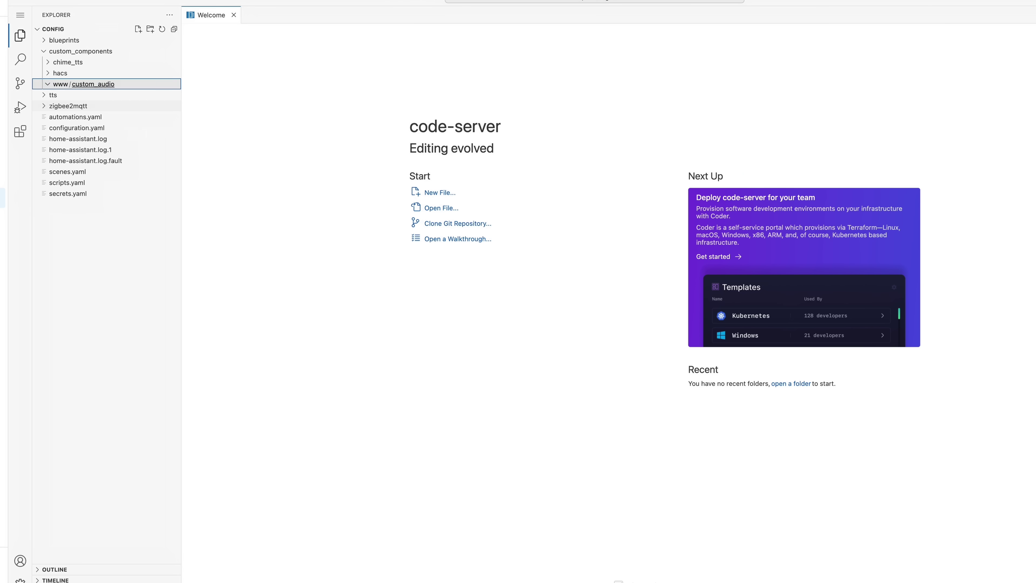
left_click(637, 228)
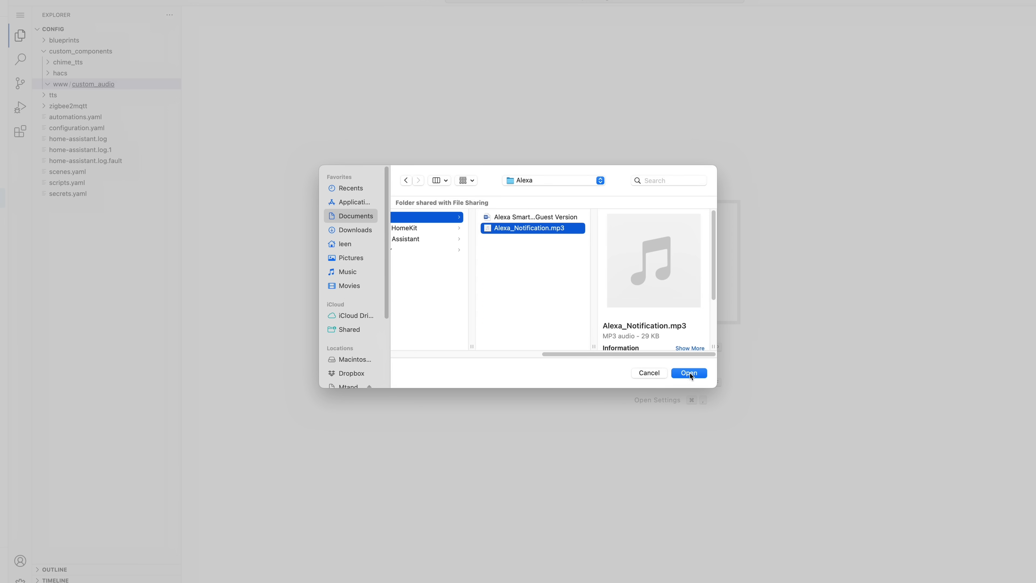
left_click(690, 373)
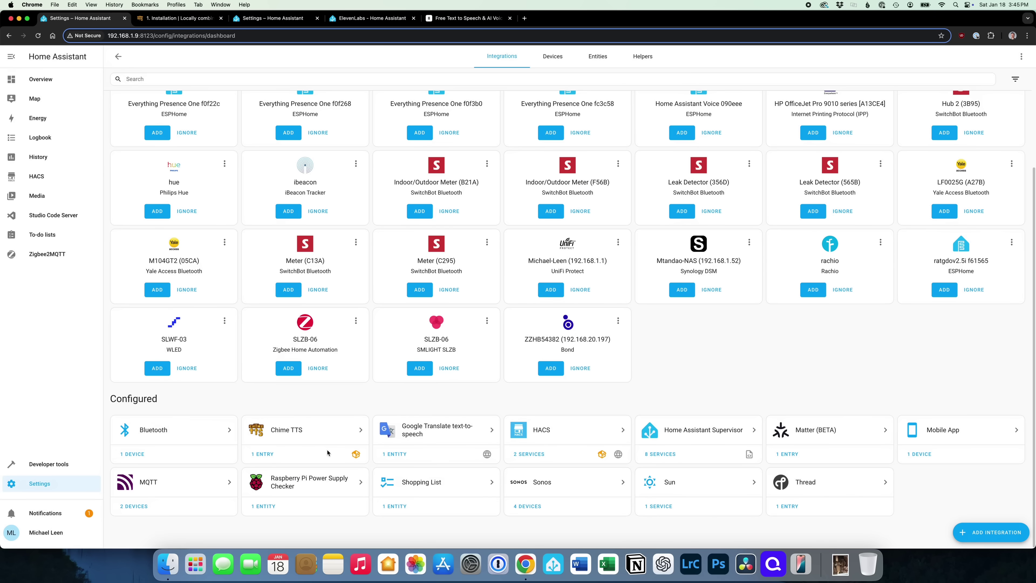
- Open the Chime TTS integration's configuration at the folder path for custom chime audio files
left_click(325, 445)
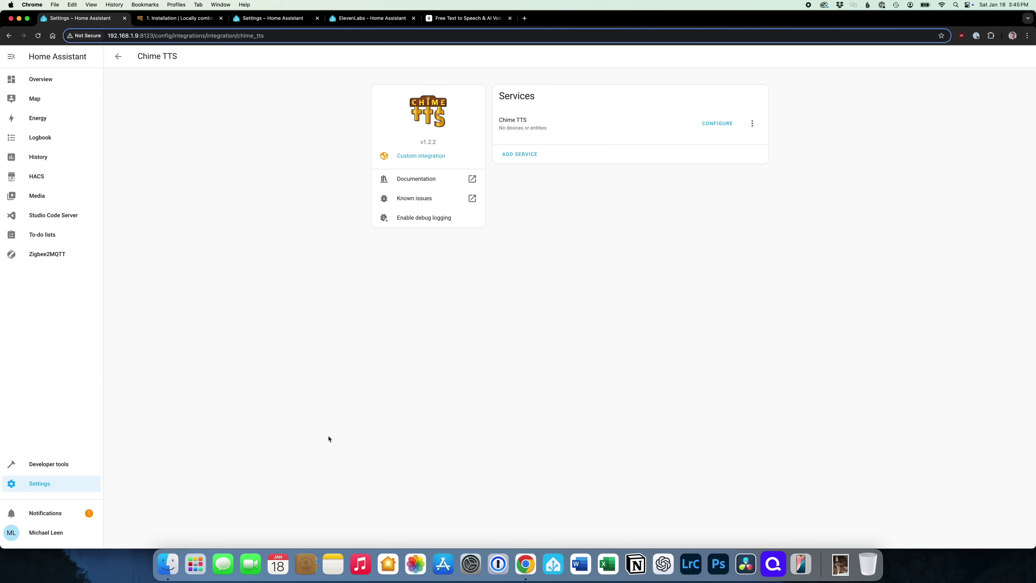
left_click(718, 123)
scroll(530, 265, "down", 5)
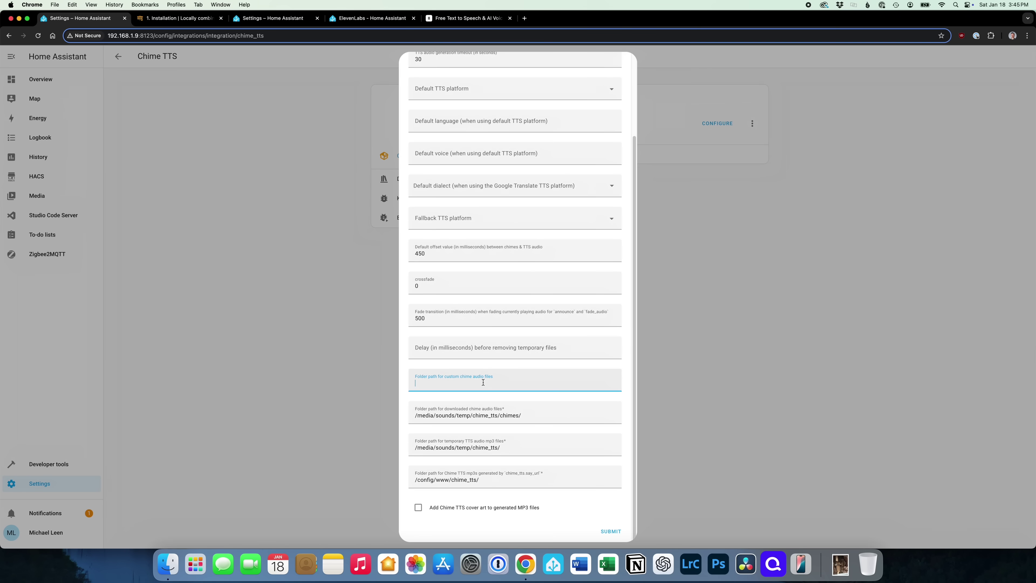
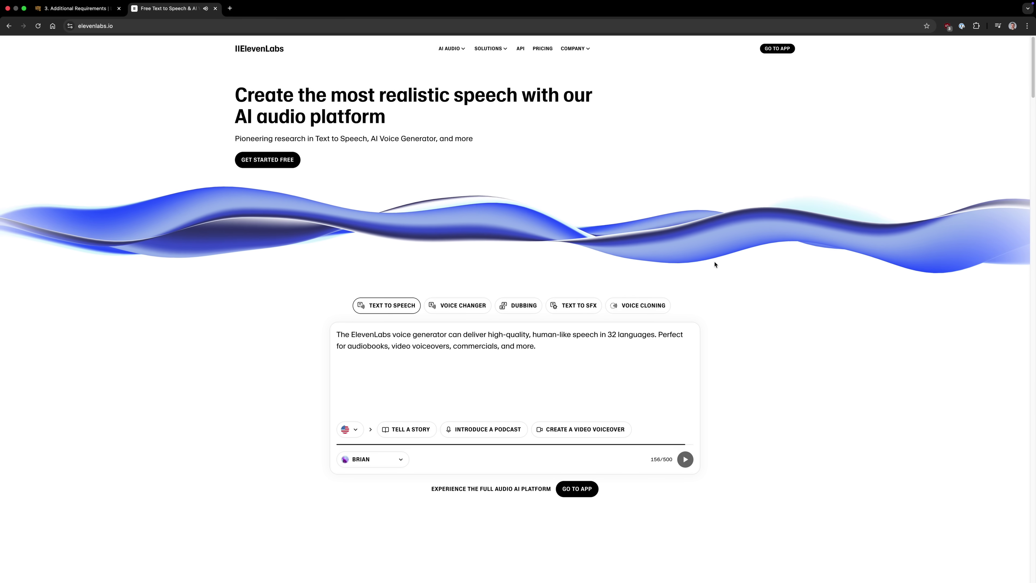
- Switch to ElevenLabs, enter its app, and go through the voices to the account's API keys
left_click(770, 52)
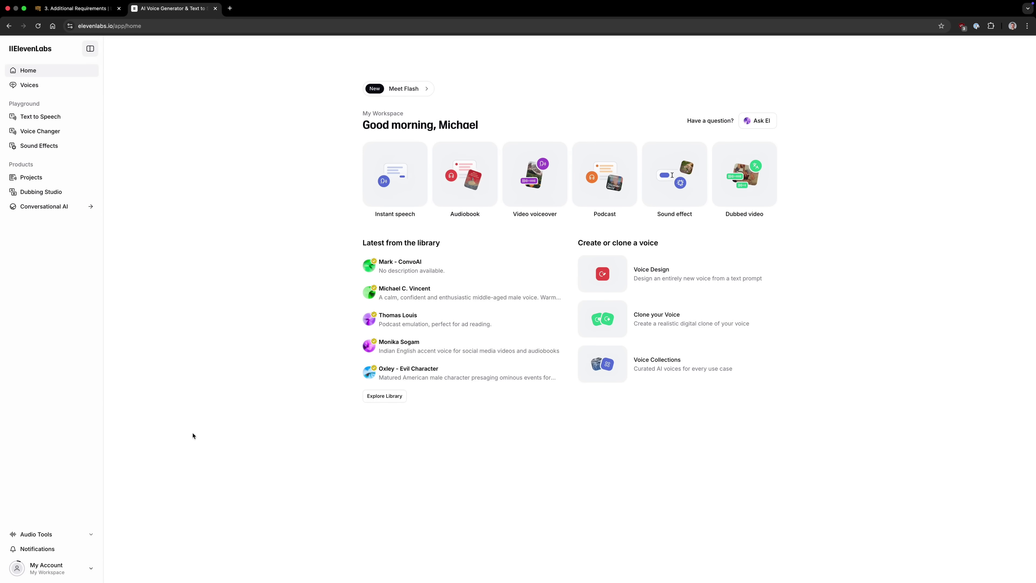
left_click(39, 86)
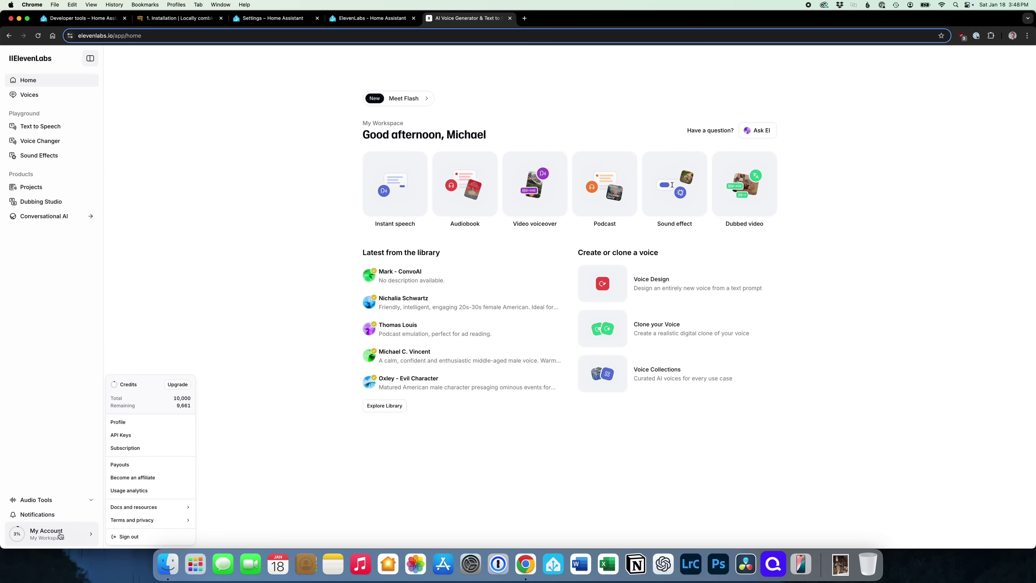
left_click(136, 434)
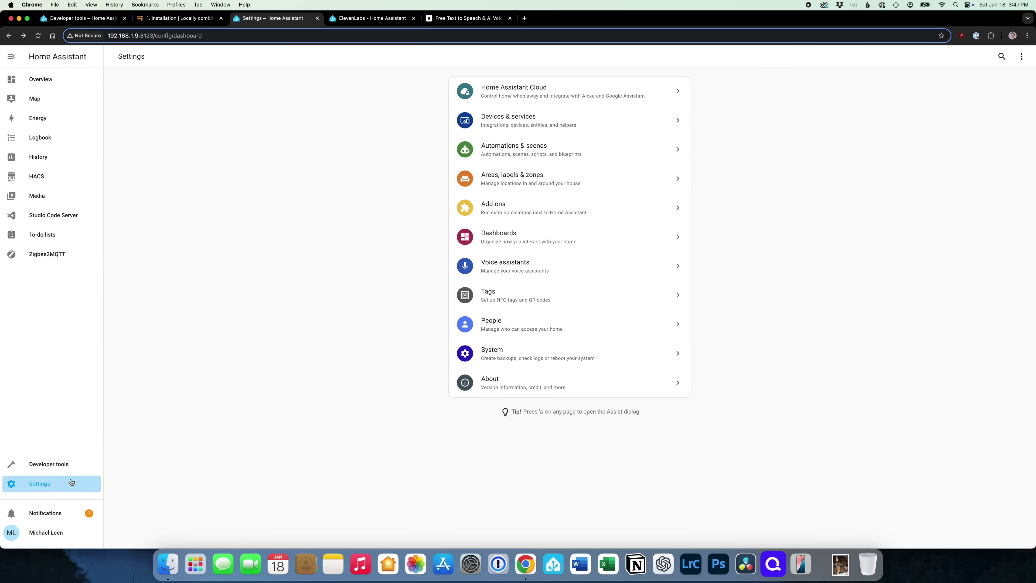
- Switch to Home Assistant's devices and services and start adding the ElevenLabs integration
left_click(511, 125)
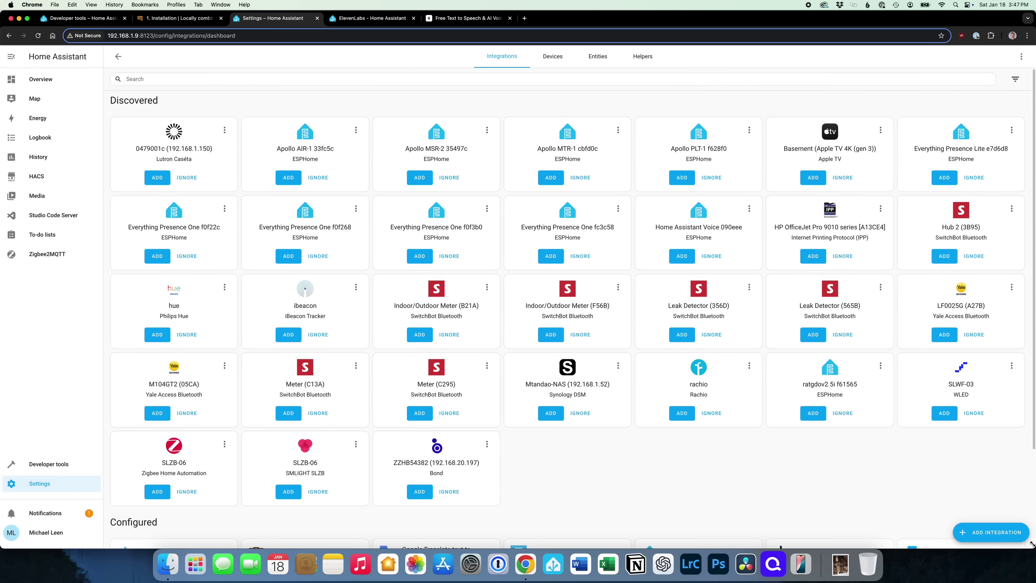
left_click(1011, 536)
type("eleve")
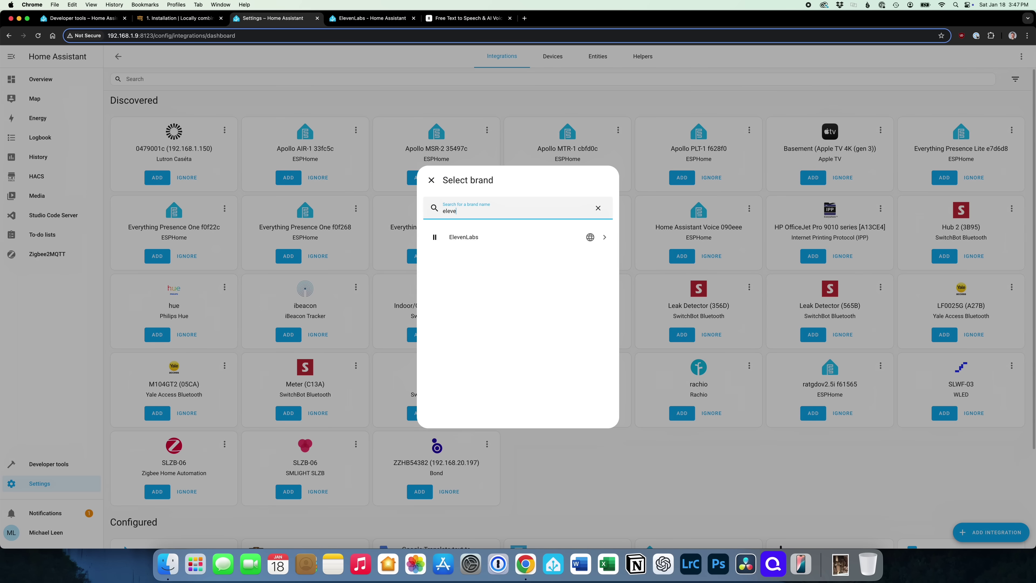
left_click(513, 244)
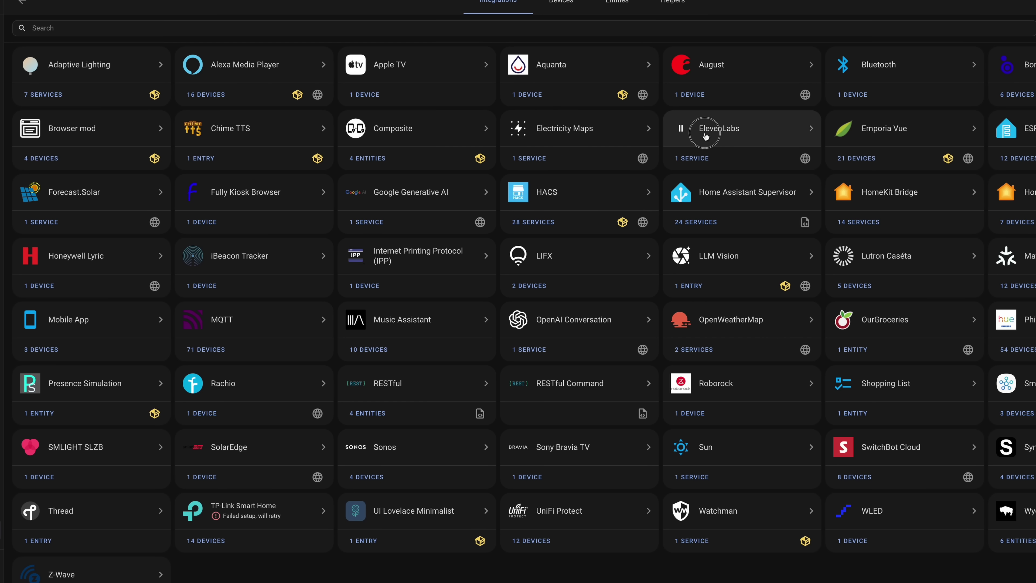
- Open the options of the configured ElevenLabs integration and examine the voice choices
left_click(692, 140)
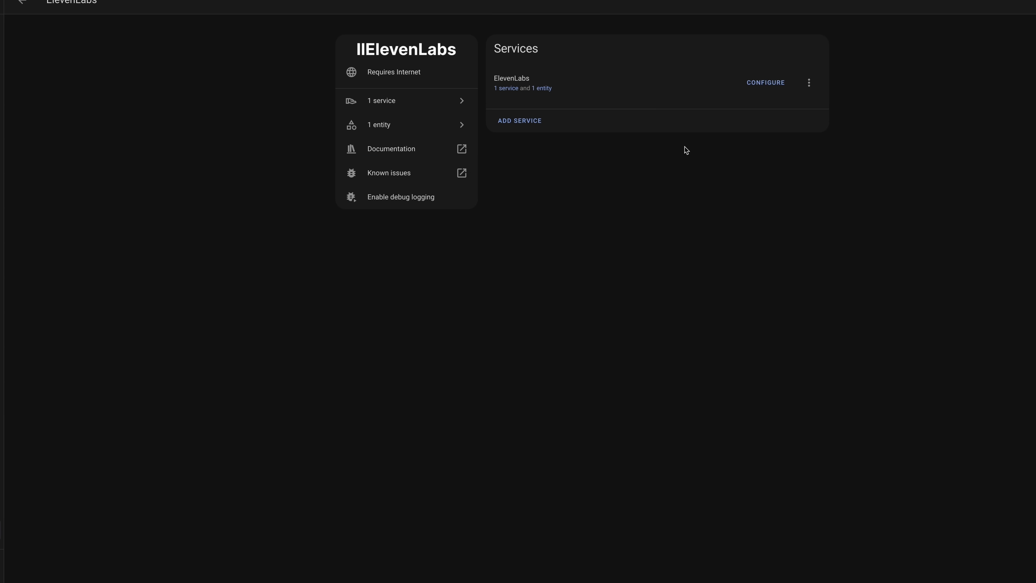
left_click(771, 85)
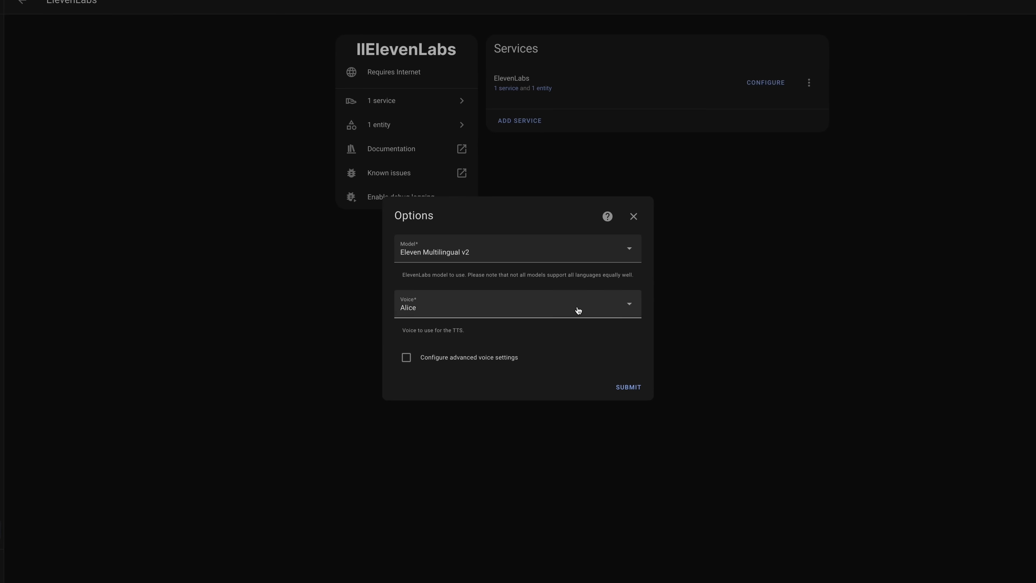
left_click(578, 311)
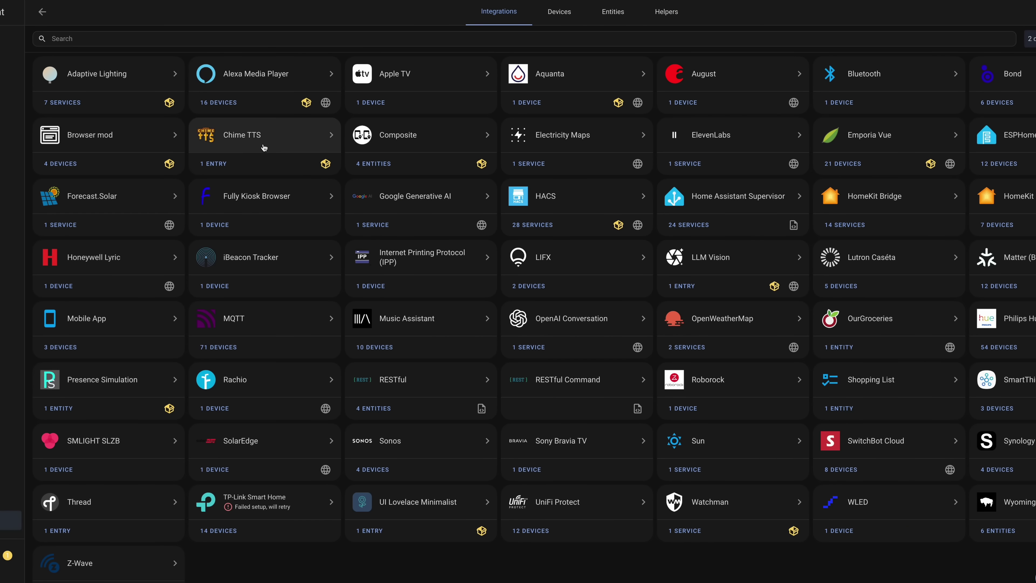
- Configure the Chime TTS integration with tts.elevenlabs as the default TTS platform and save the options
left_click(264, 147)
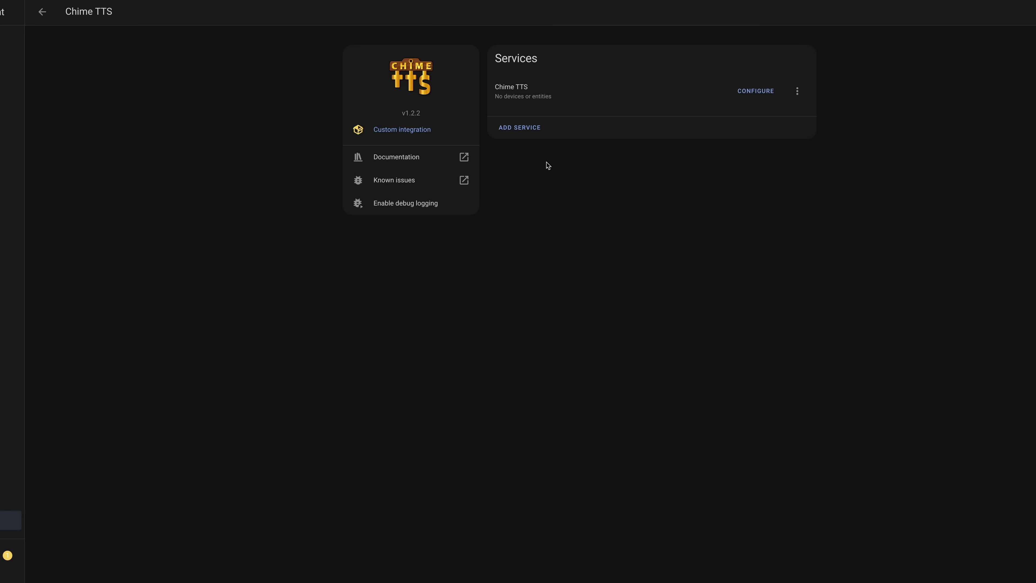
left_click(755, 90)
left_click(501, 175)
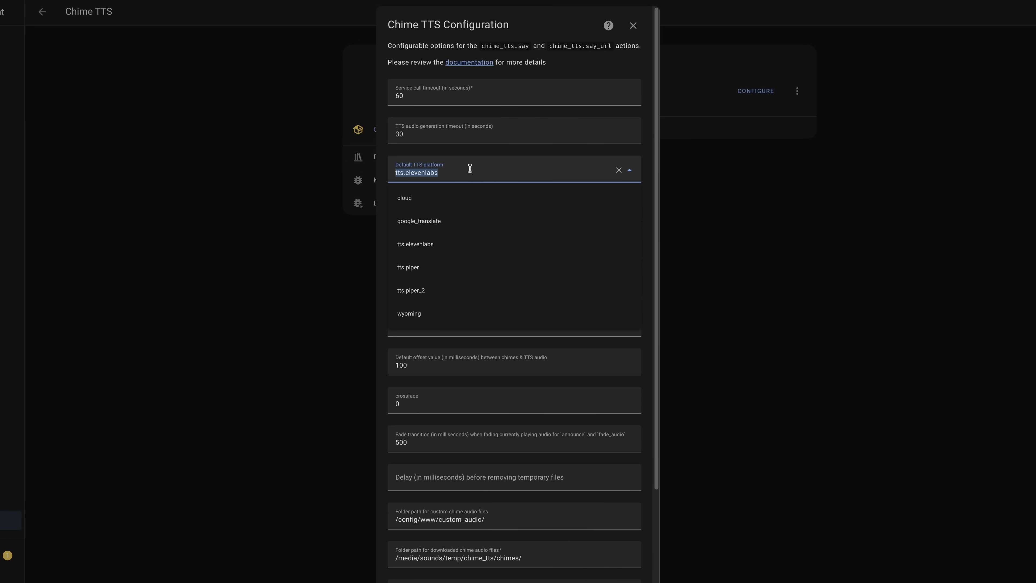
left_click(645, 199)
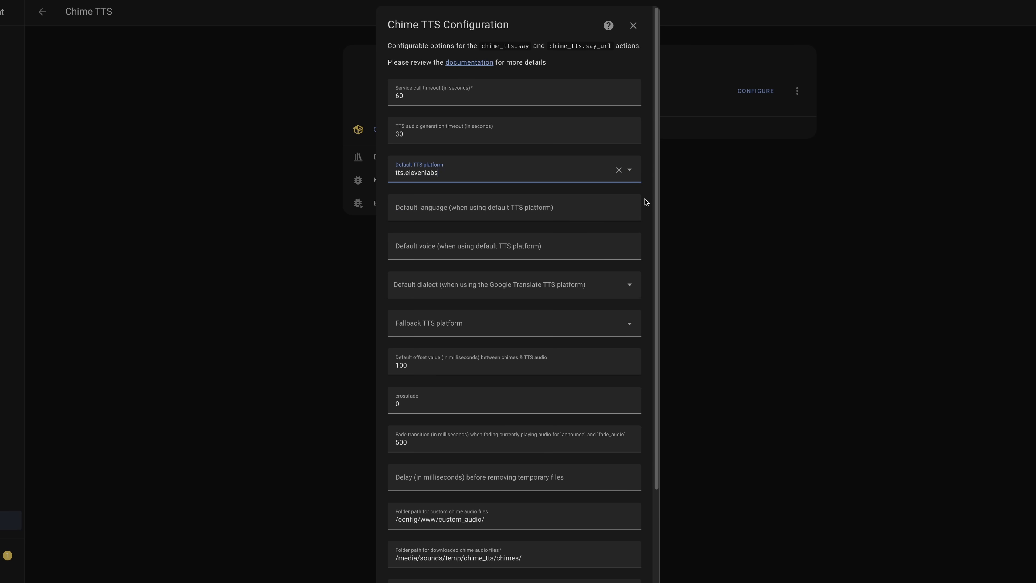
scroll(612, 276, "down", 3)
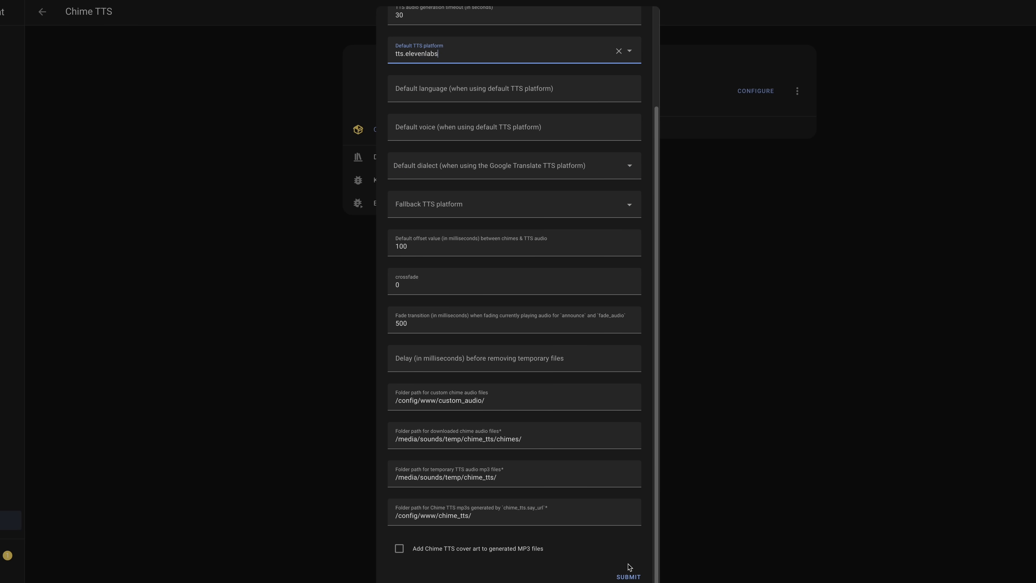
left_click(628, 576)
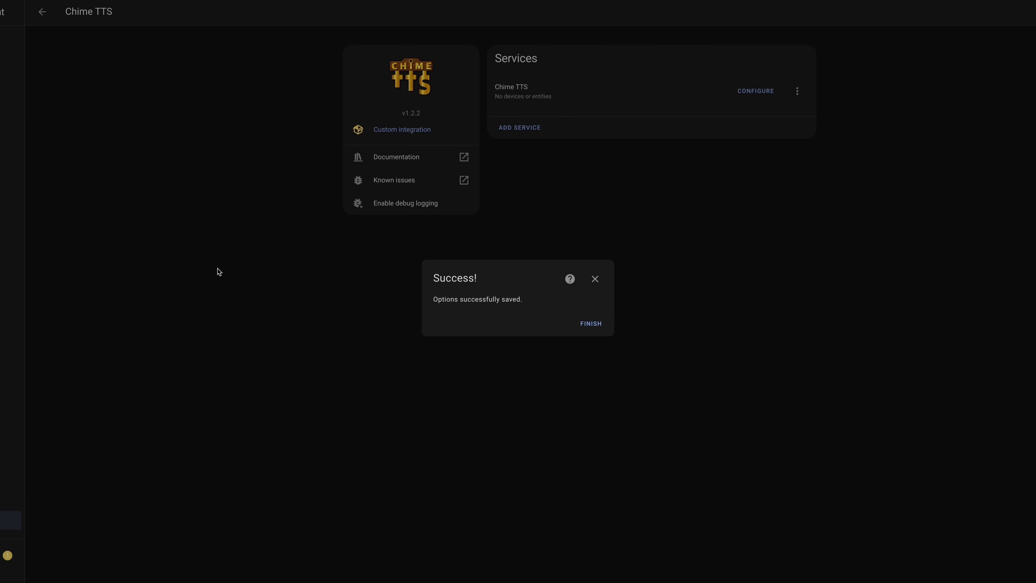
left_click(579, 324)
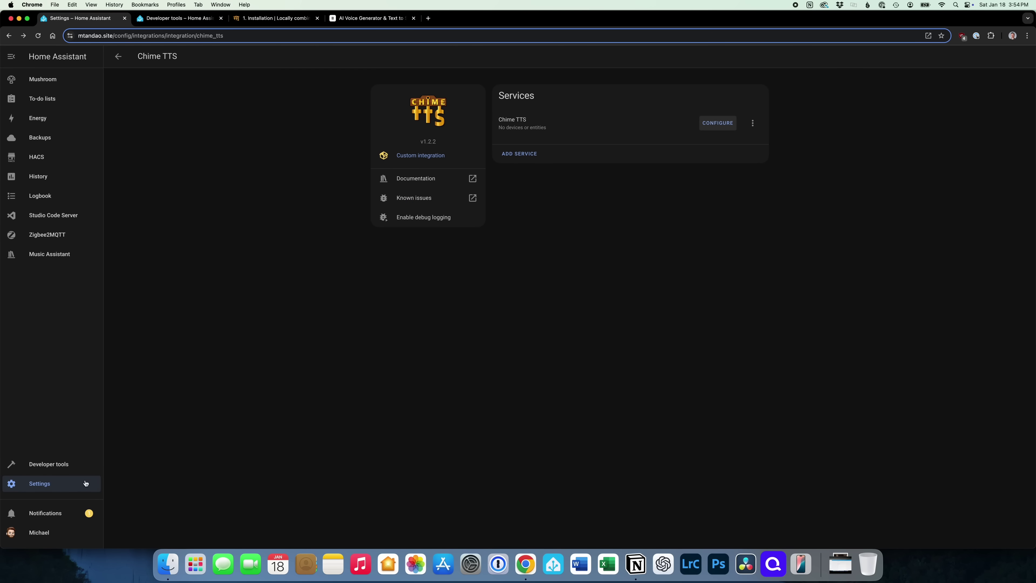
- In the developer tools, choose Alexa_Notification as the chime path of the Chime TTS: Say action and review its remaining options
left_click(64, 465)
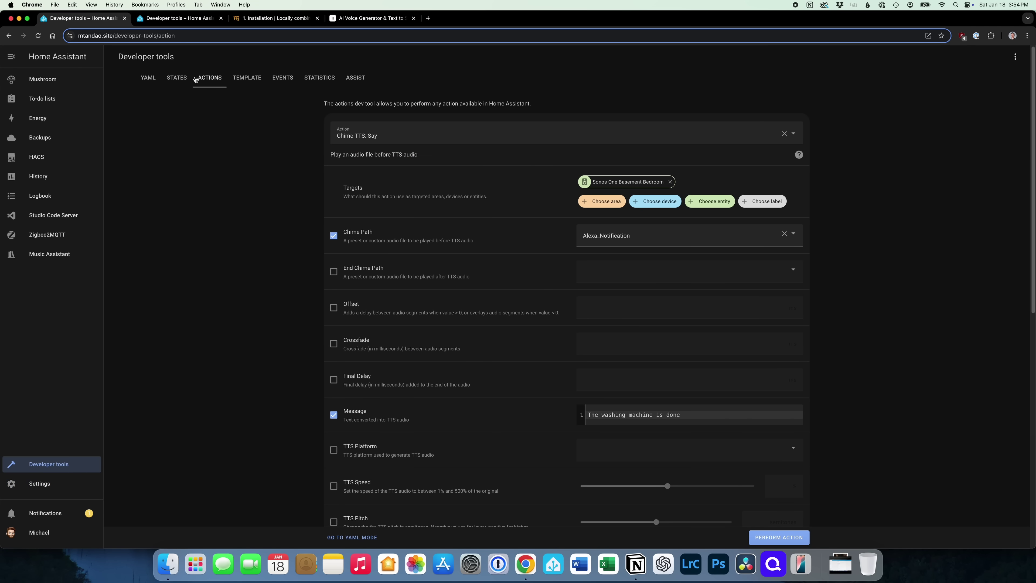
left_click(396, 137)
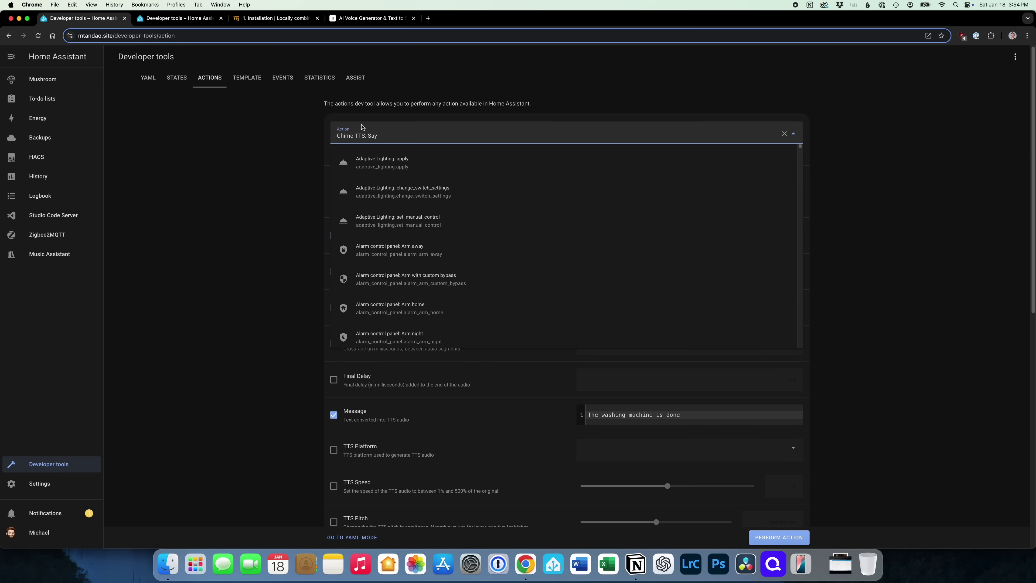
left_click(293, 148)
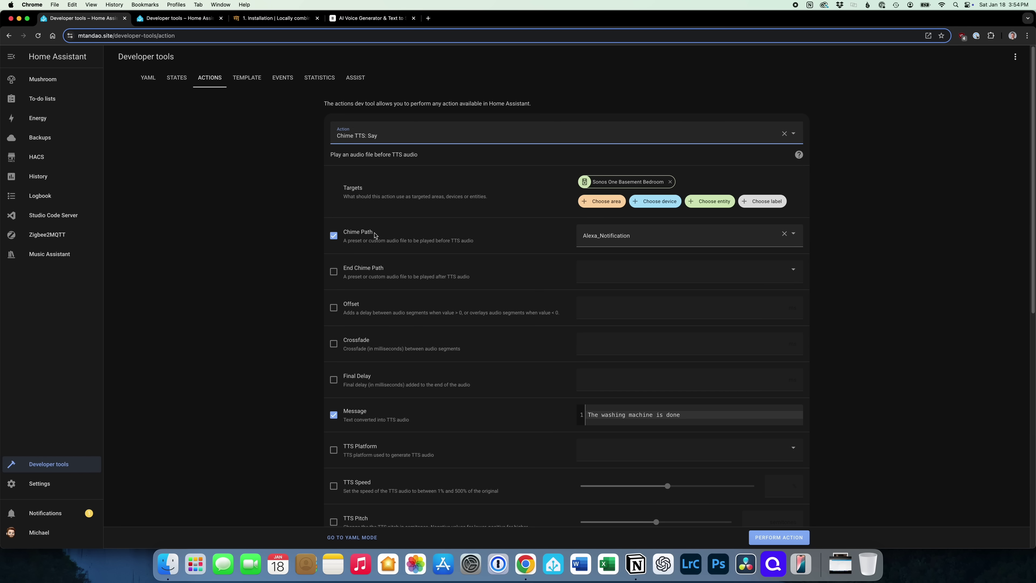
left_click(597, 237)
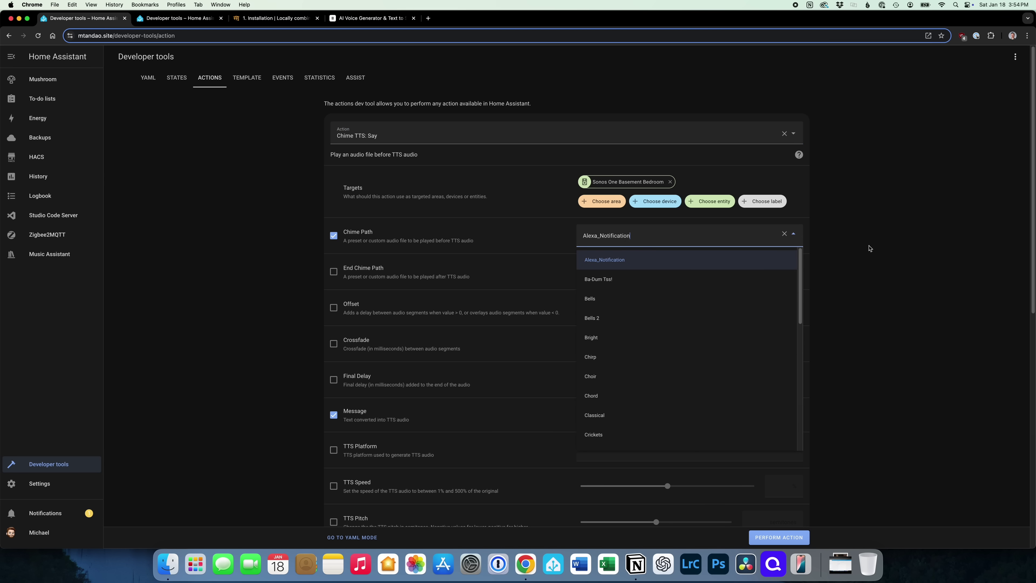
left_click(618, 264)
scroll(618, 271, "down", 2)
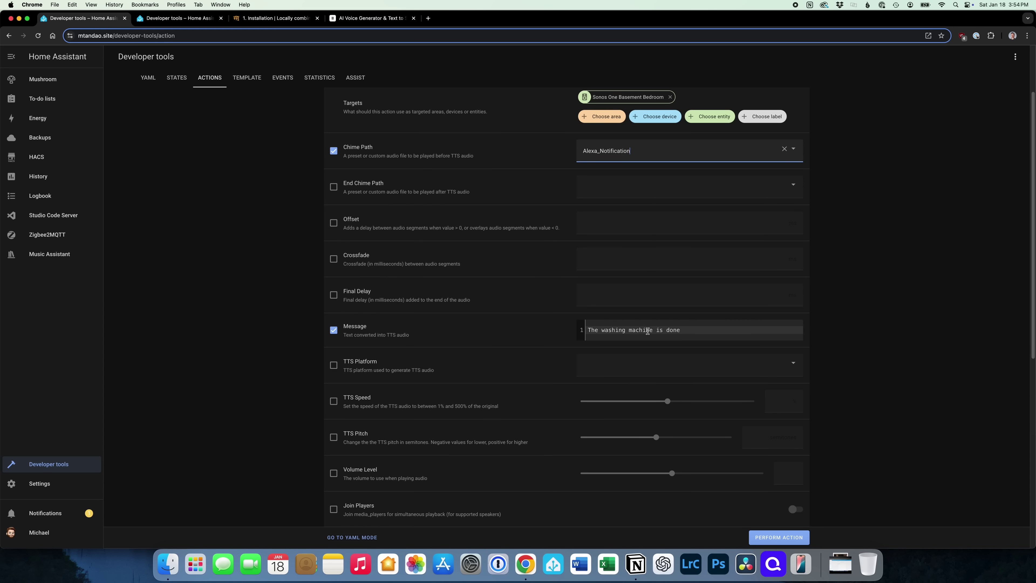
scroll(665, 334, "down", 5)
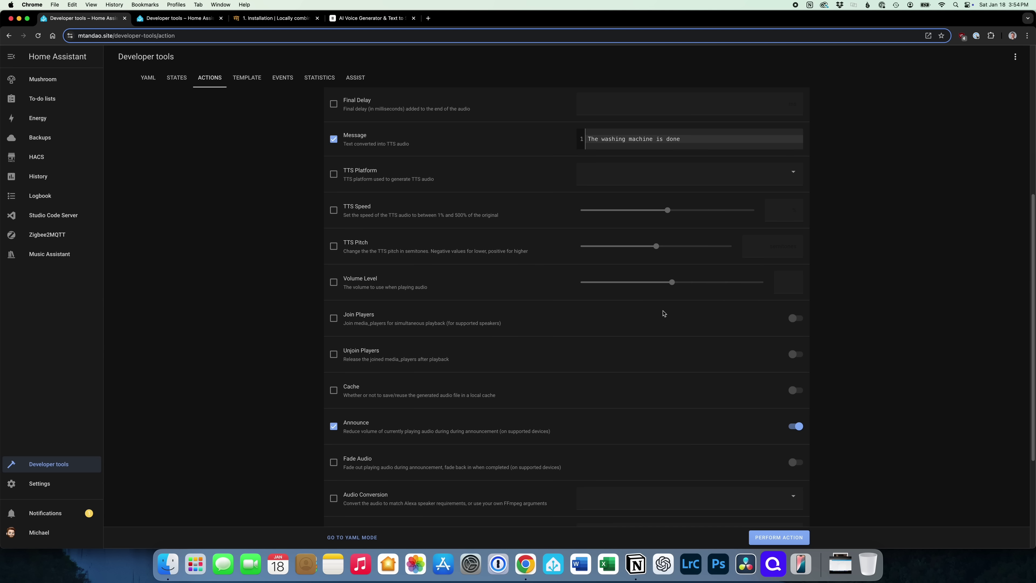
scroll(336, 411, "down", 1)
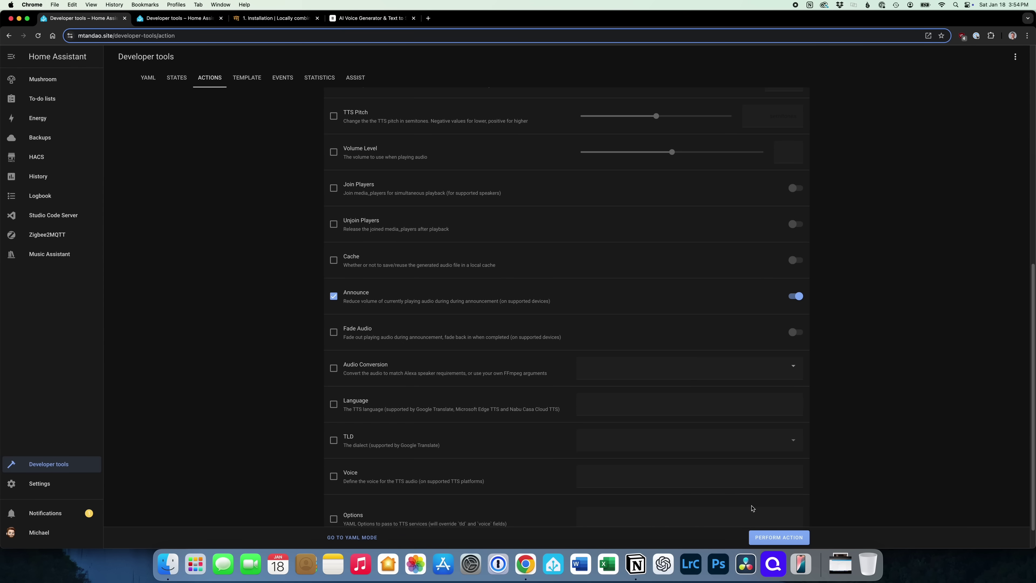
scroll(753, 508, "down", 2)
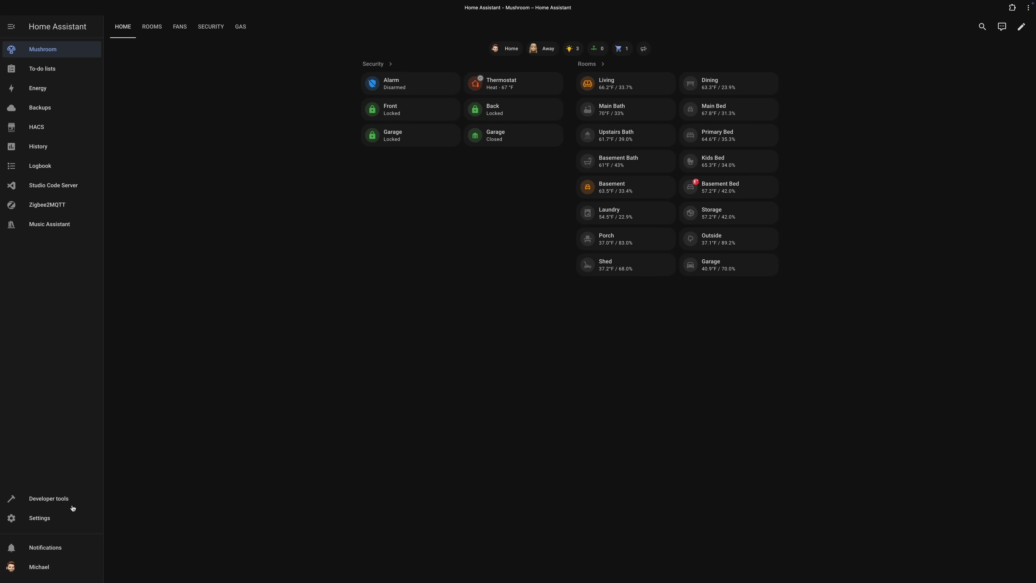
- Search the Home Assistant automations for "wash"
left_click(62, 516)
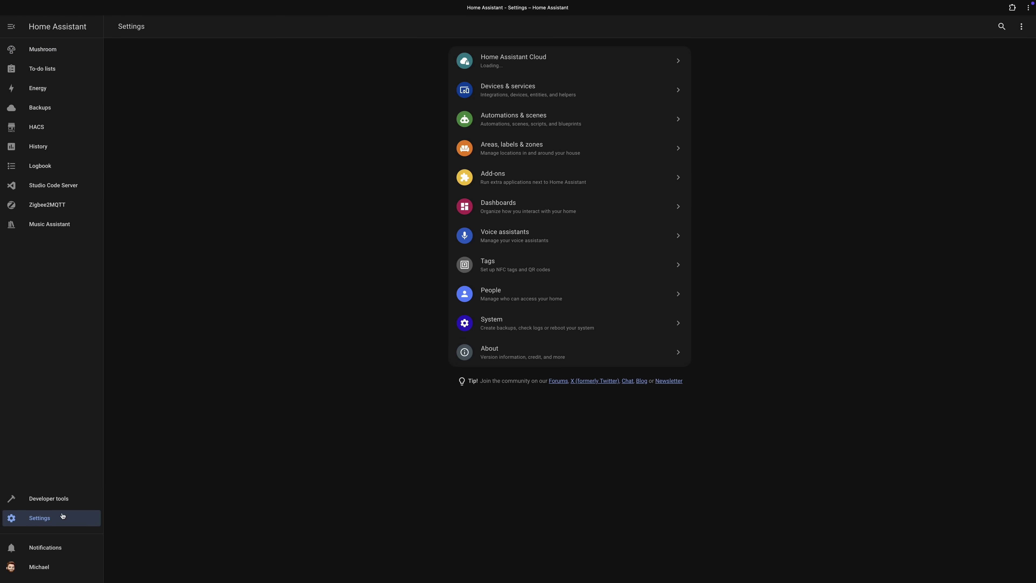
left_click(501, 123)
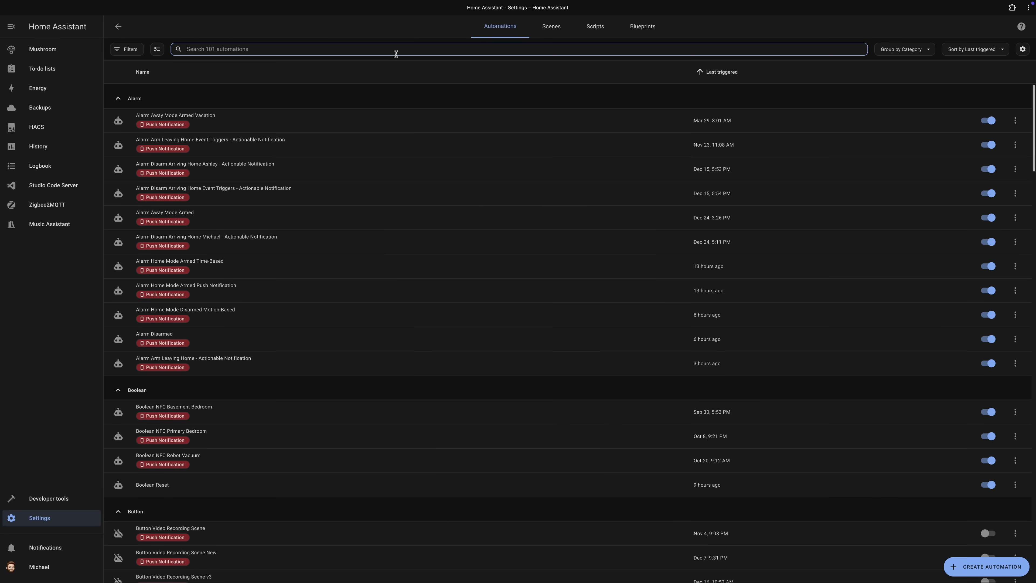
type("wash")
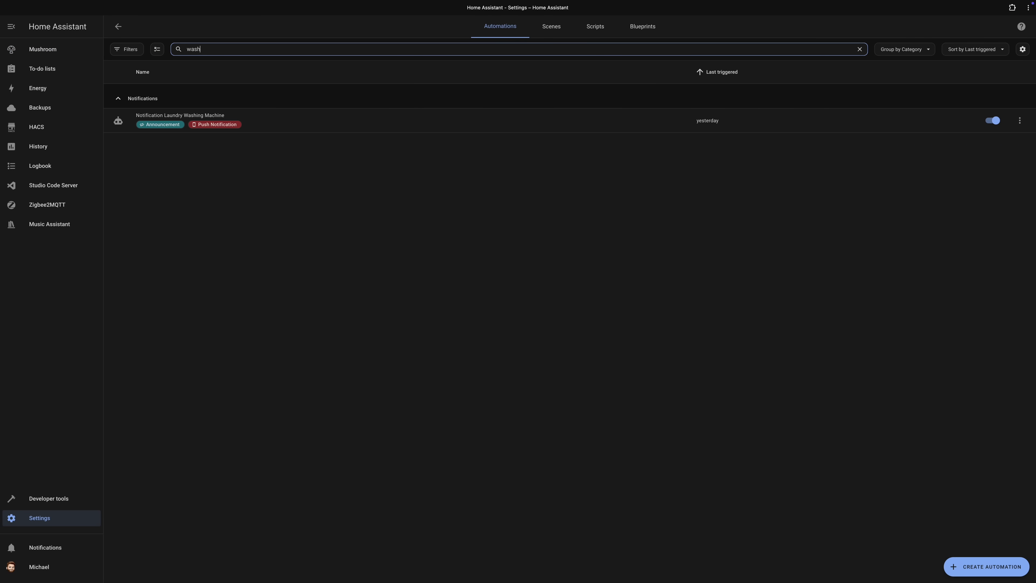
- Open the Notification Laundry Washing Machine automation and examine the Washing Machine Current consumption trigger inside its wait action
left_click(467, 120)
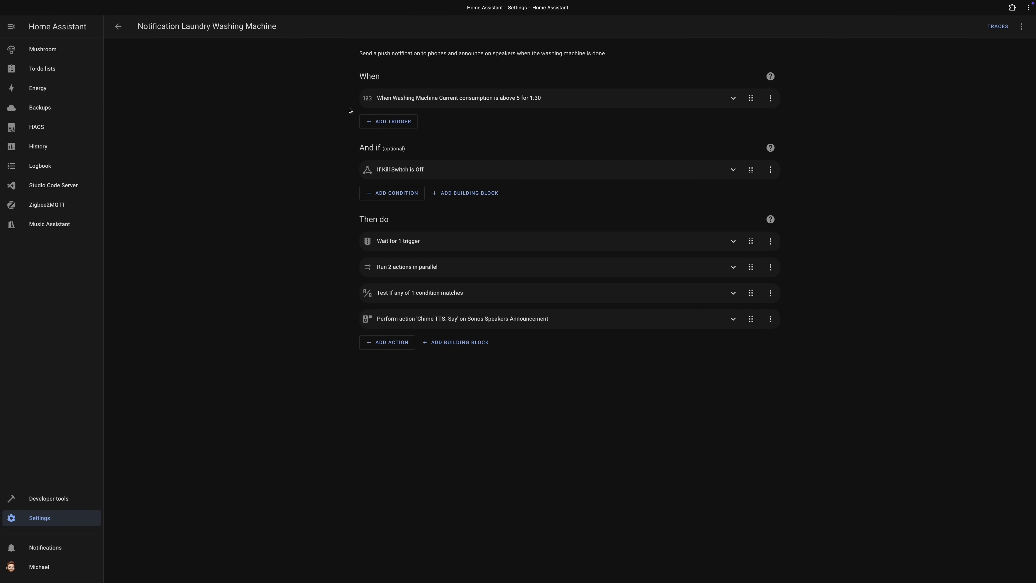
left_click(726, 242)
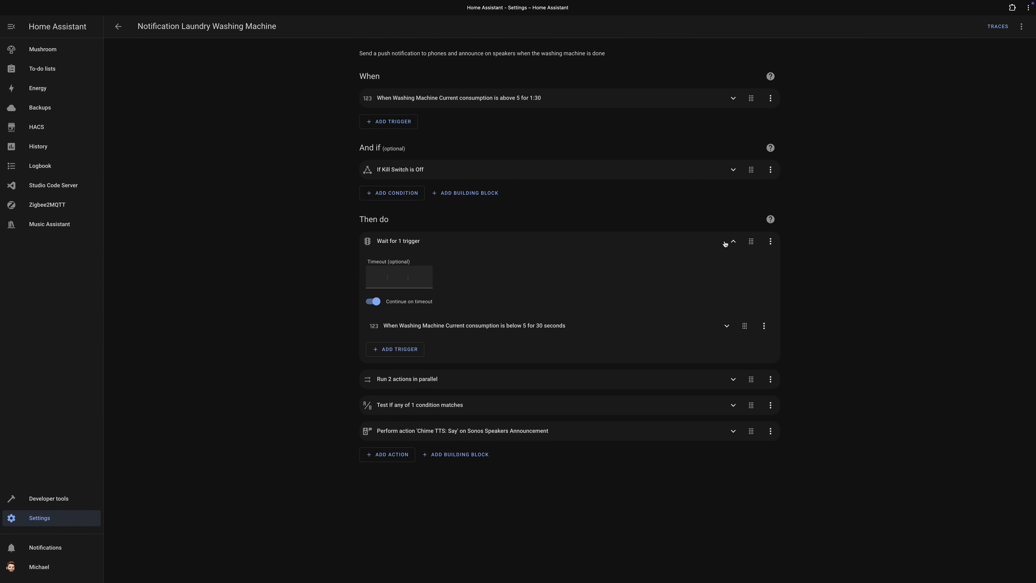
left_click(725, 327)
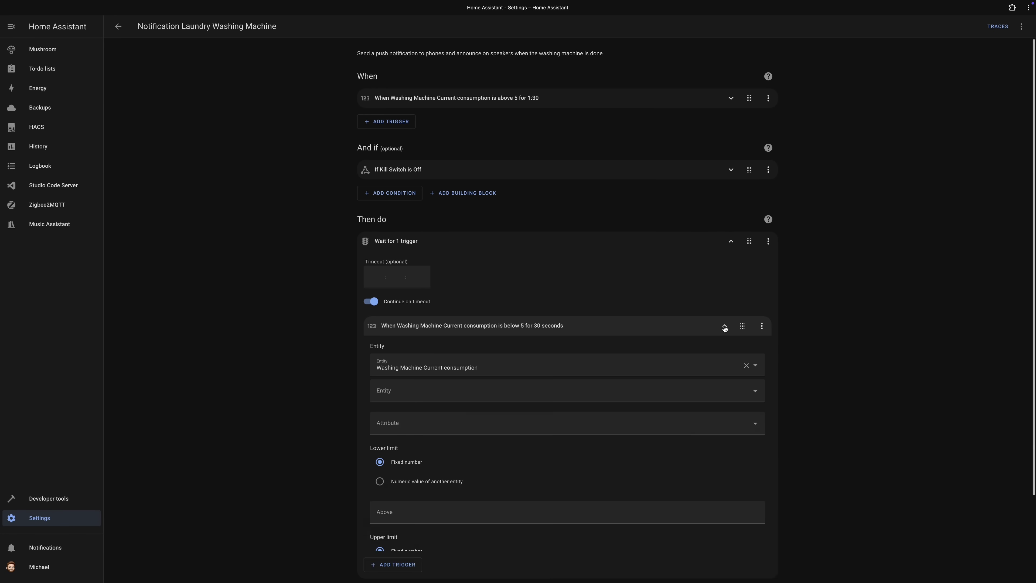
scroll(725, 329, "down", 1)
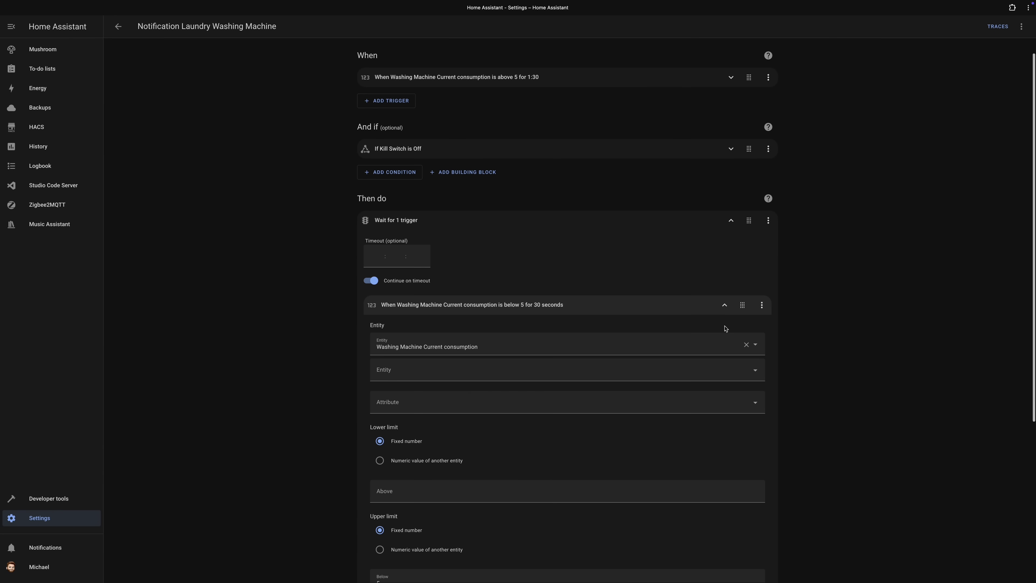
scroll(725, 329, "down", 1)
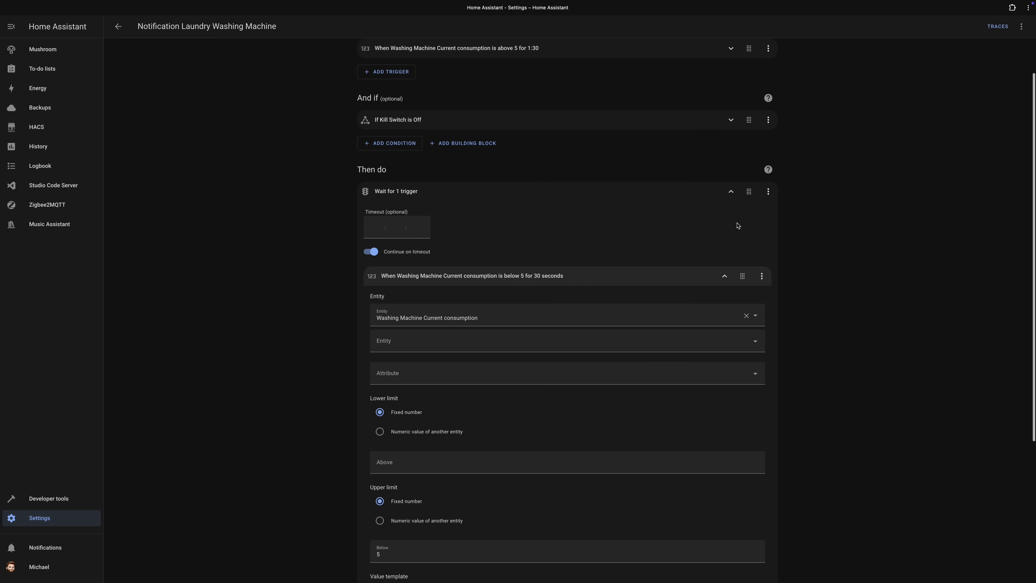
left_click(733, 192)
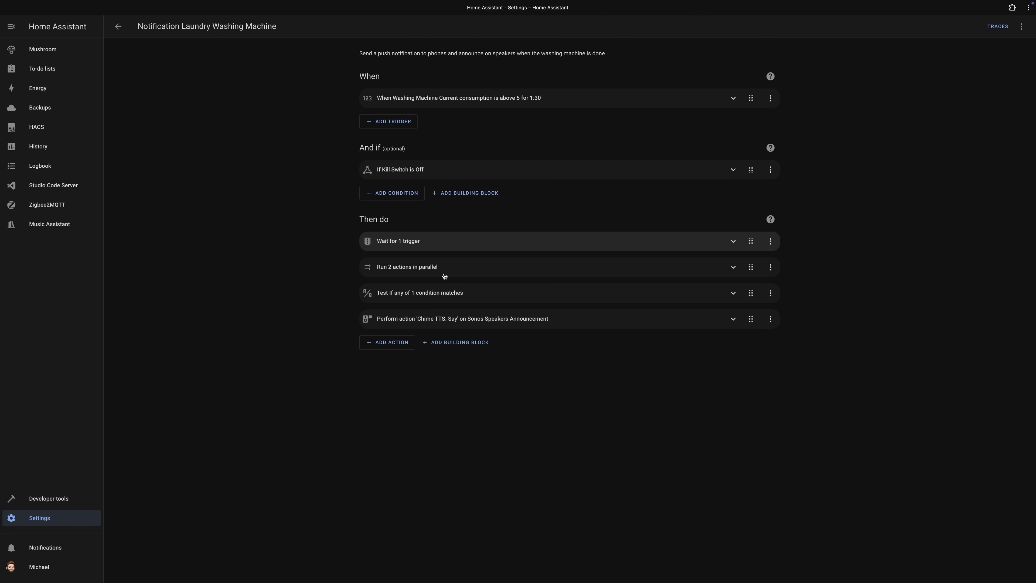
- Review the automation's parallel phone notification actions and the settings of its Chime TTS: Say action on Sonos Speakers Announcement
left_click(597, 271)
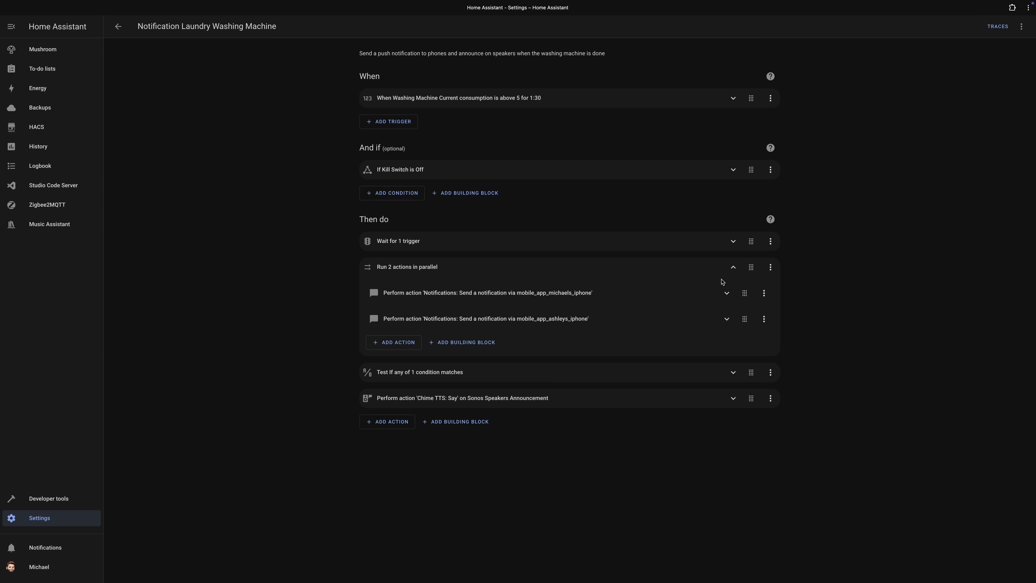
left_click(732, 268)
left_click(733, 319)
scroll(822, 326, "down", 2)
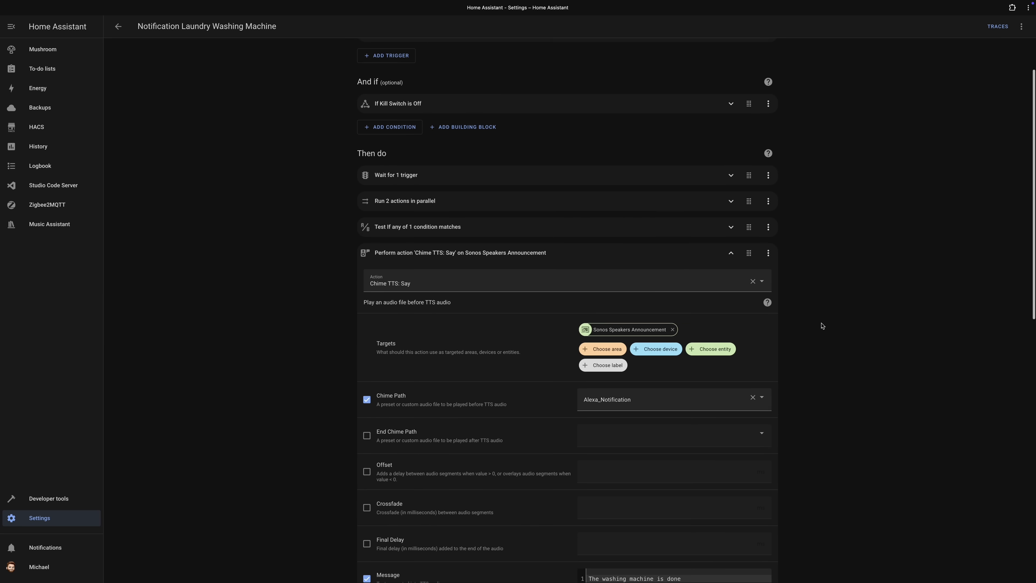
scroll(822, 325, "down", 4)
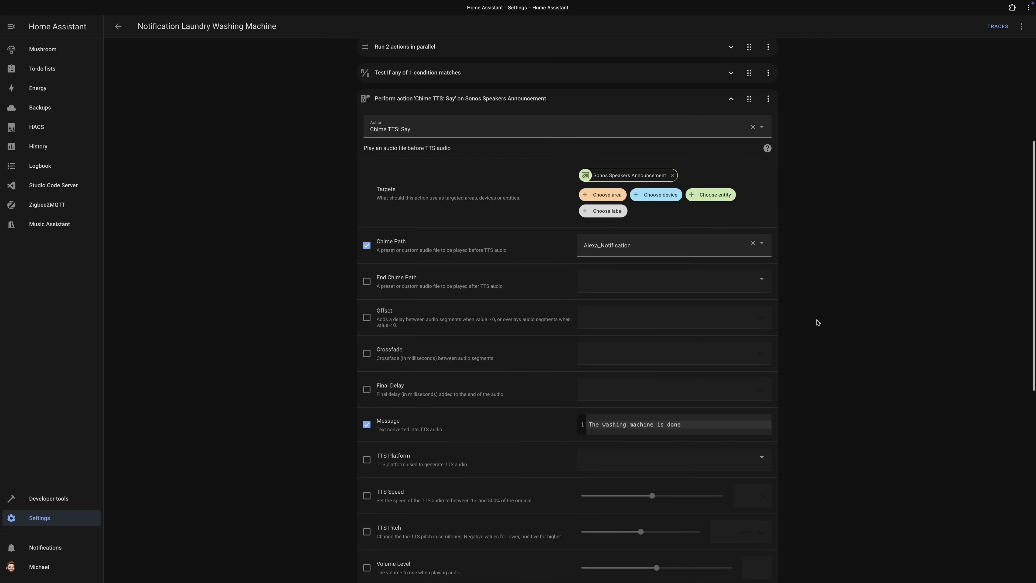
scroll(817, 323, "down", 1)
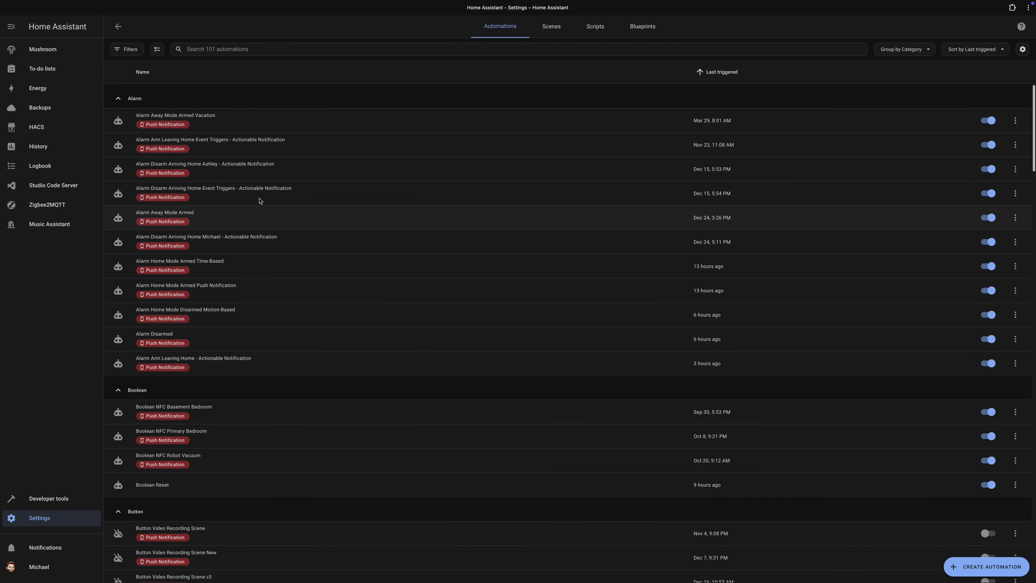
- Filter the automations list by the Announcement label
left_click(132, 50)
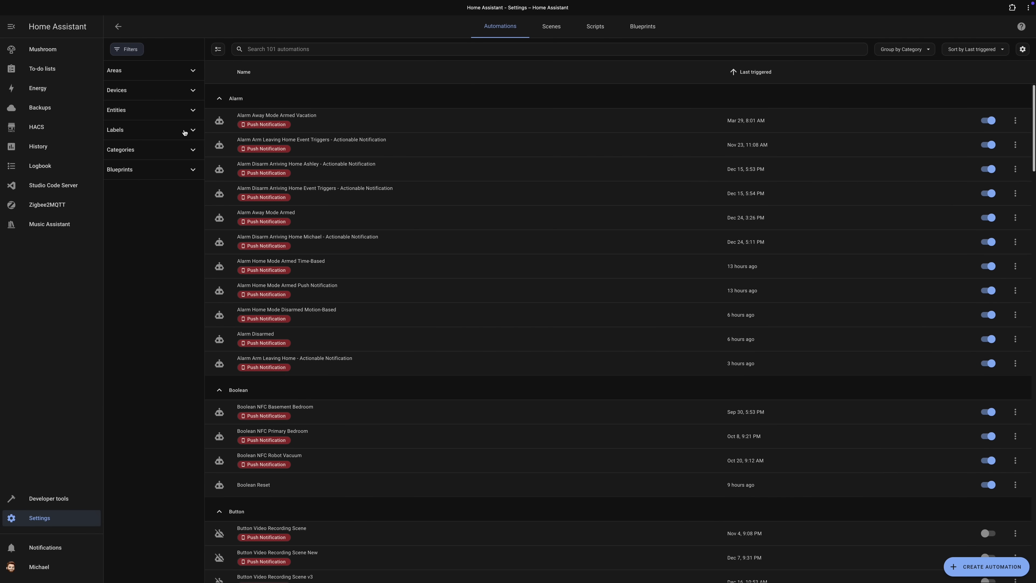
left_click(187, 167)
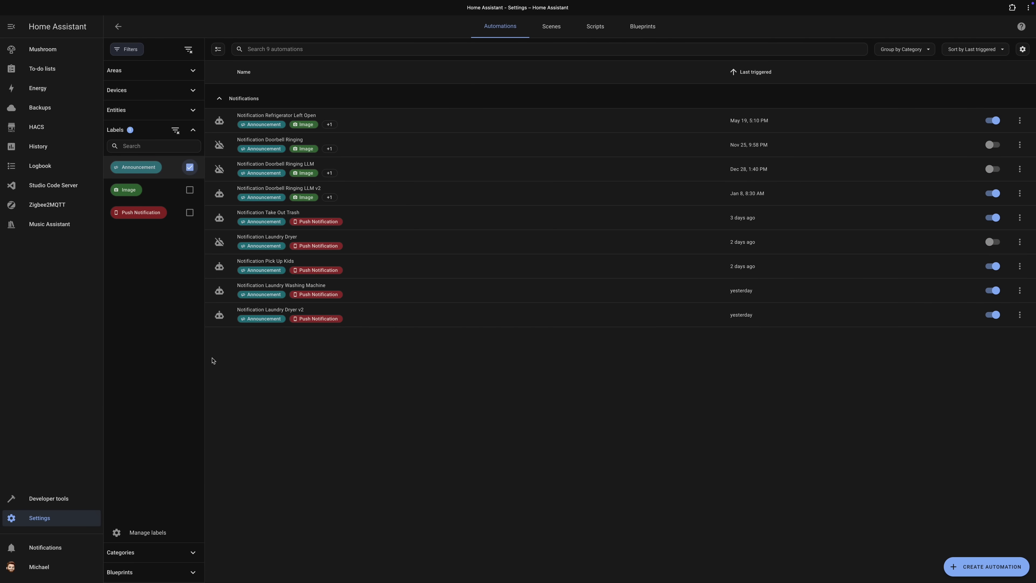